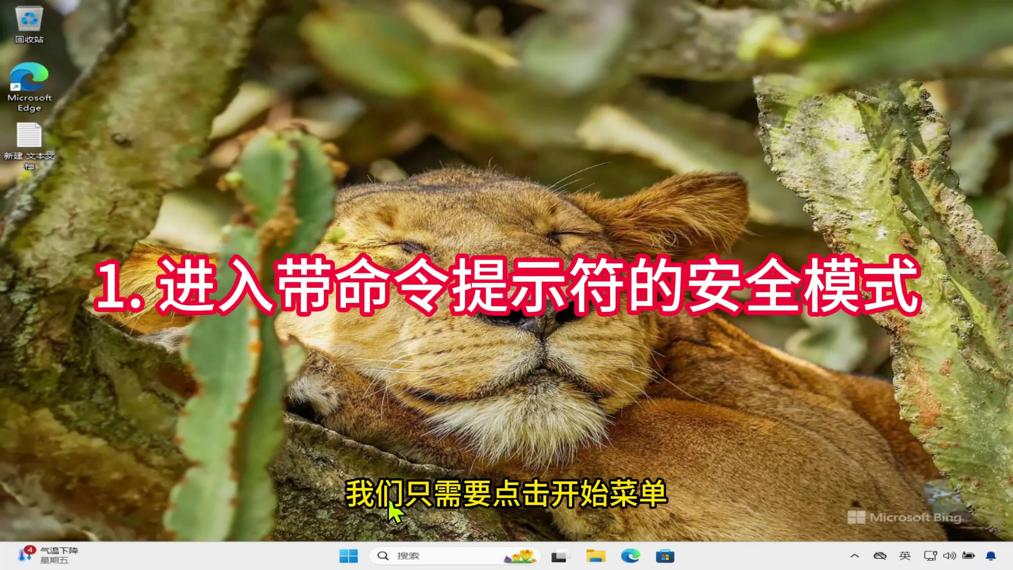
# - Open the system recovery settings and restart the computer immediately into advanced startup
pyautogui.click(345, 555)
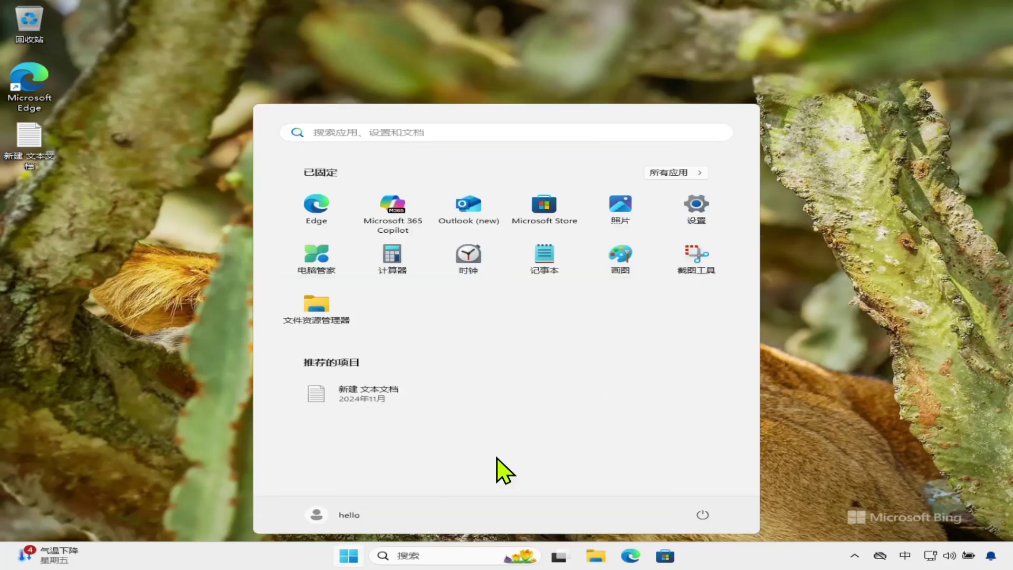
pyautogui.click(697, 211)
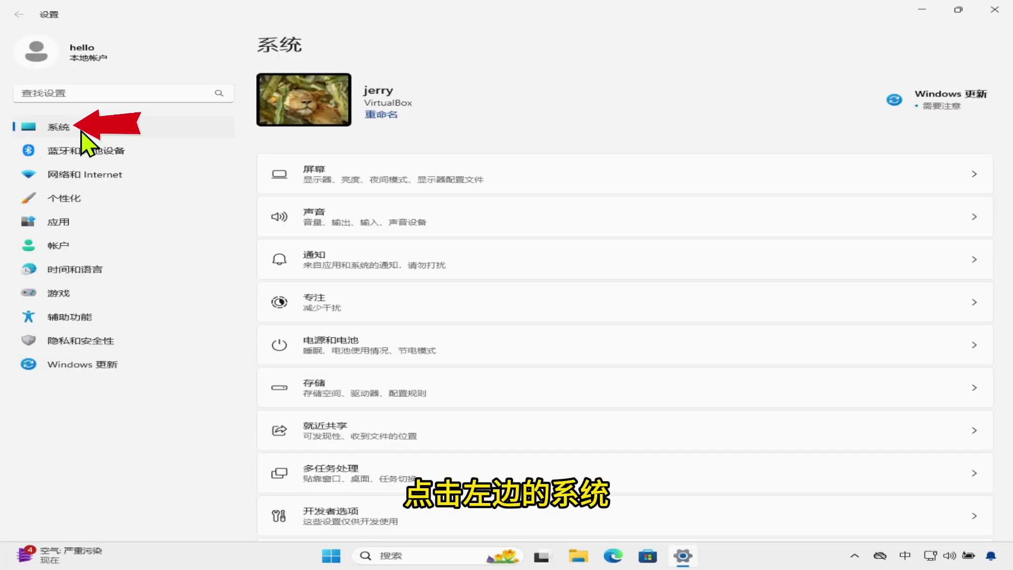
pyautogui.scroll(-5, 593, 248)
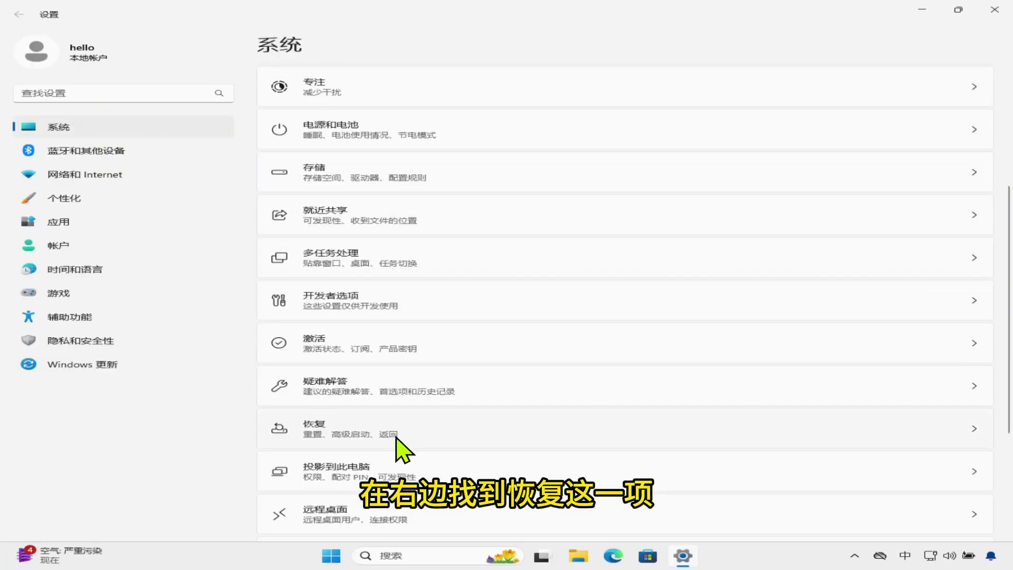
pyautogui.click(566, 432)
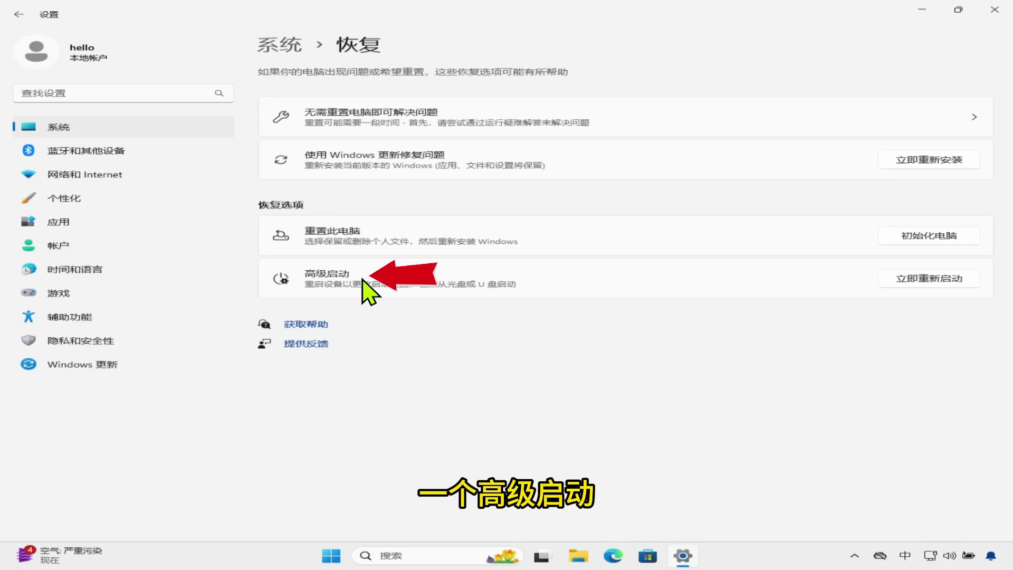
pyautogui.click(932, 282)
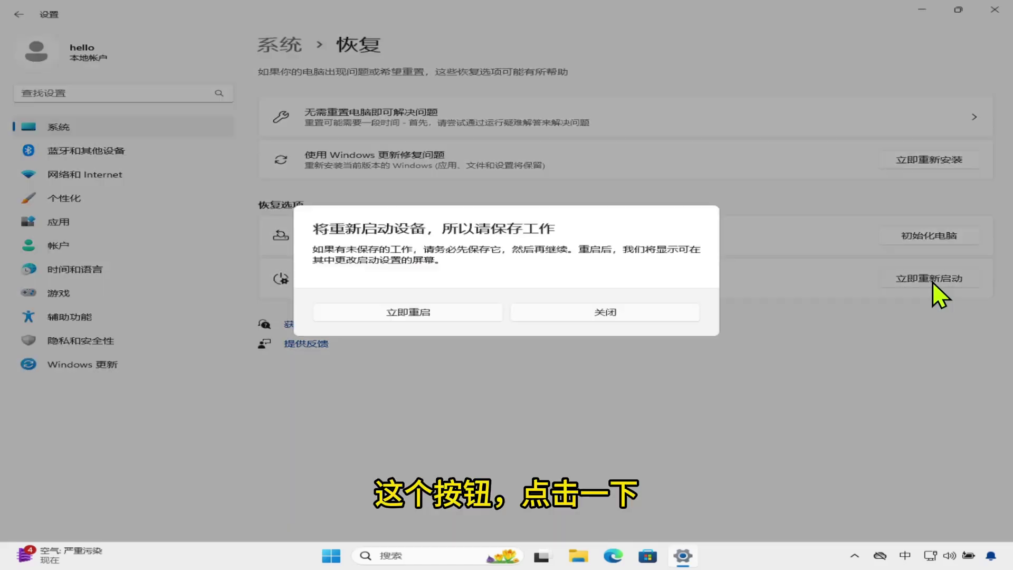
pyautogui.click(418, 315)
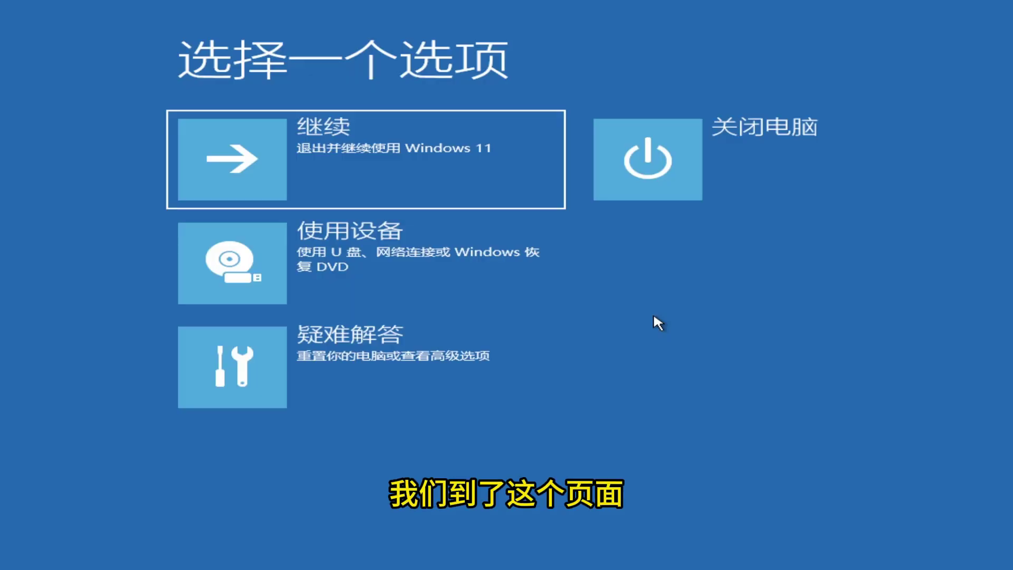
# - Open Startup Settings (启动设置) from the advanced troubleshooting options of the recovery environment
pyautogui.click(298, 349)
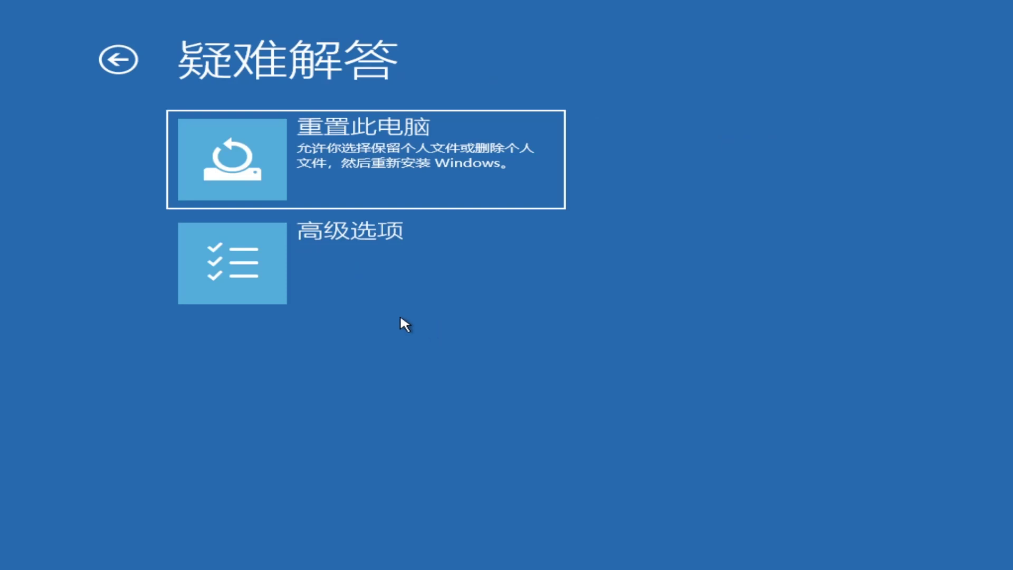
pyautogui.click(355, 273)
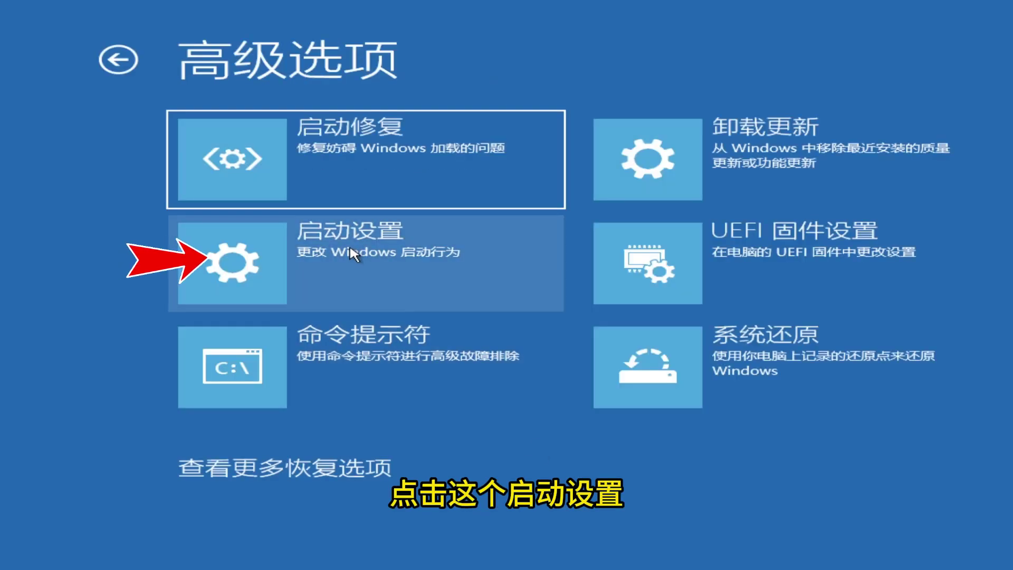
pyautogui.click(352, 254)
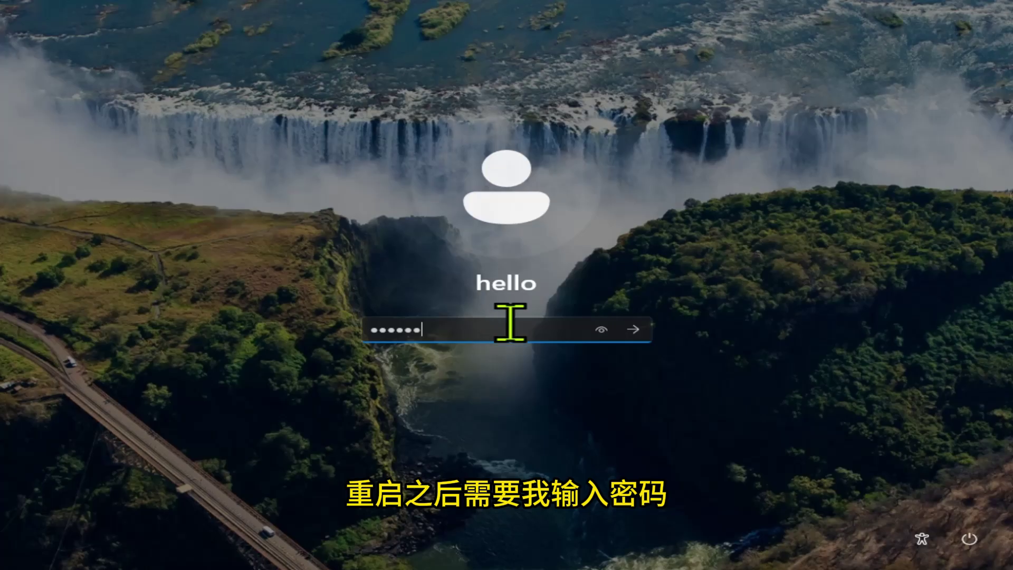
# - Sign in to safe mode with the account password and run netstat in the command prompt
pyautogui.press('Return')
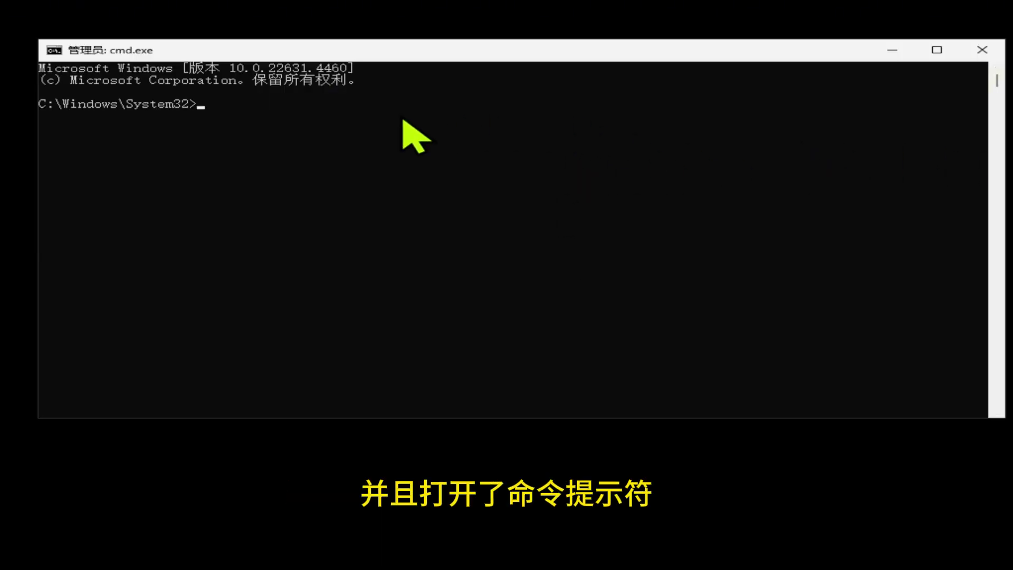
pyautogui.click(488, 187)
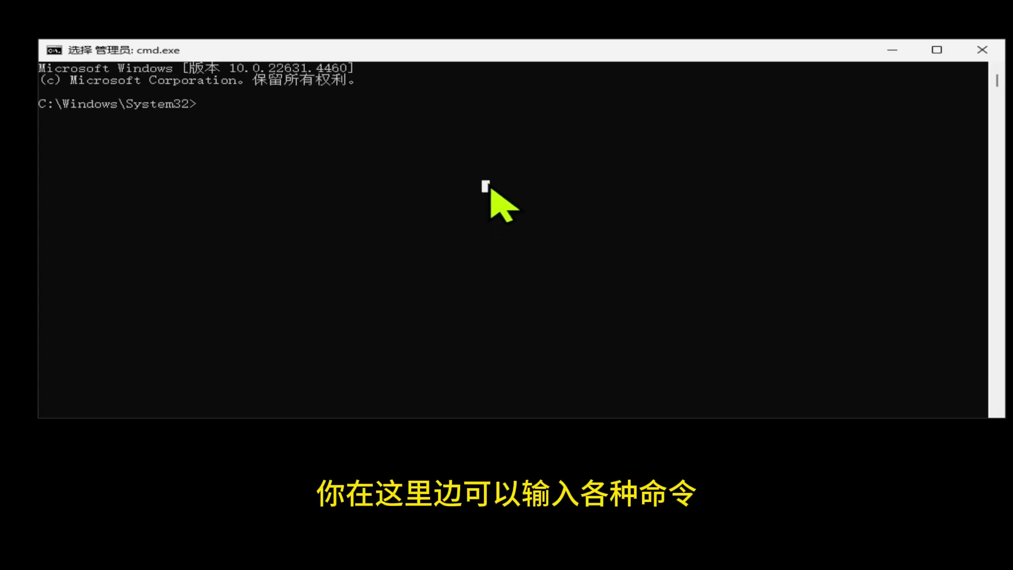
pyautogui.write('netstat')
pyautogui.press('Return')
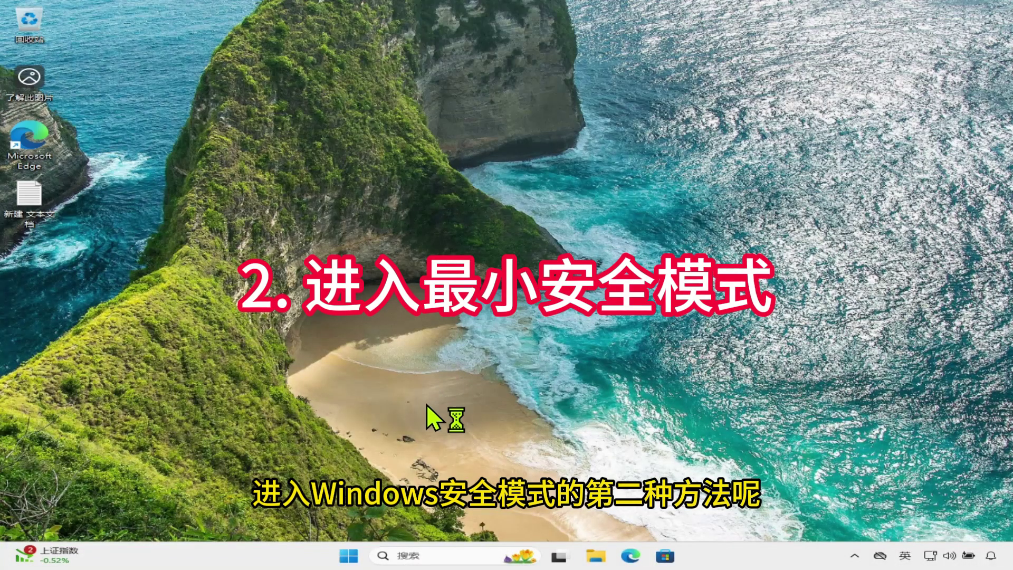
# - Find the Run dialog by searching for "run" and use it to launch msconfig
pyautogui.click(427, 554)
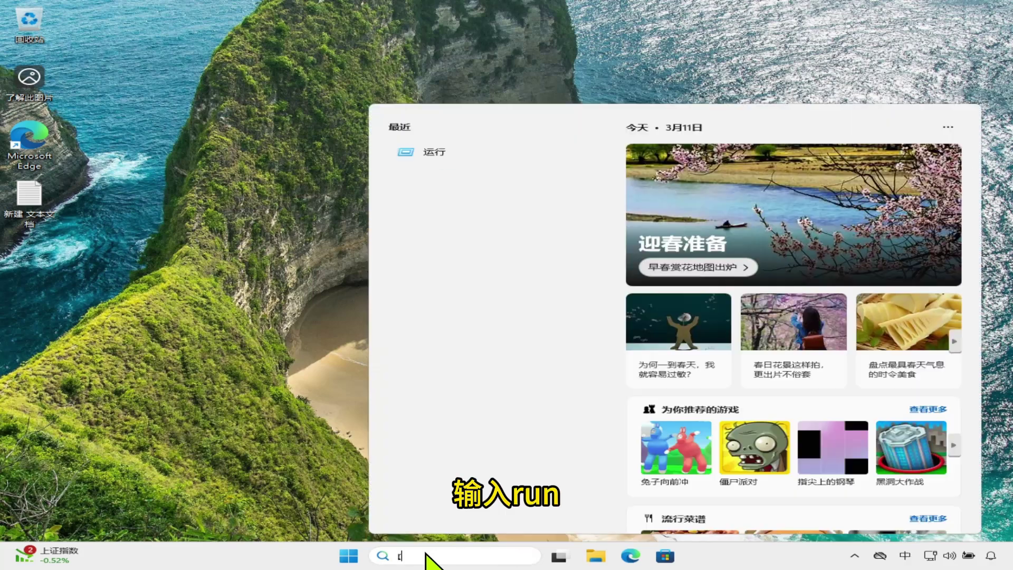
pyautogui.write('run')
pyautogui.press('shift')
pyautogui.click(422, 196)
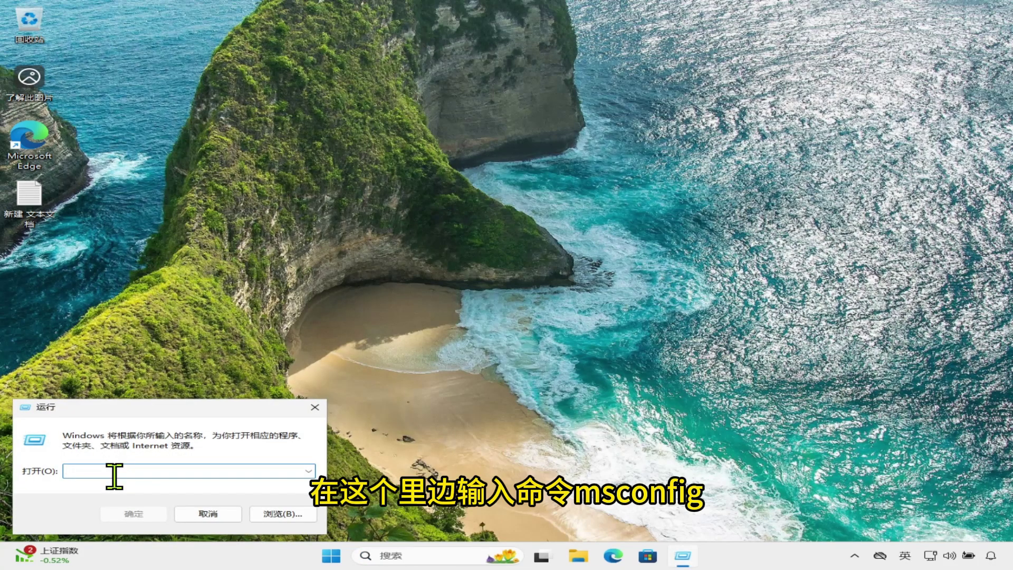
pyautogui.write('msconfig')
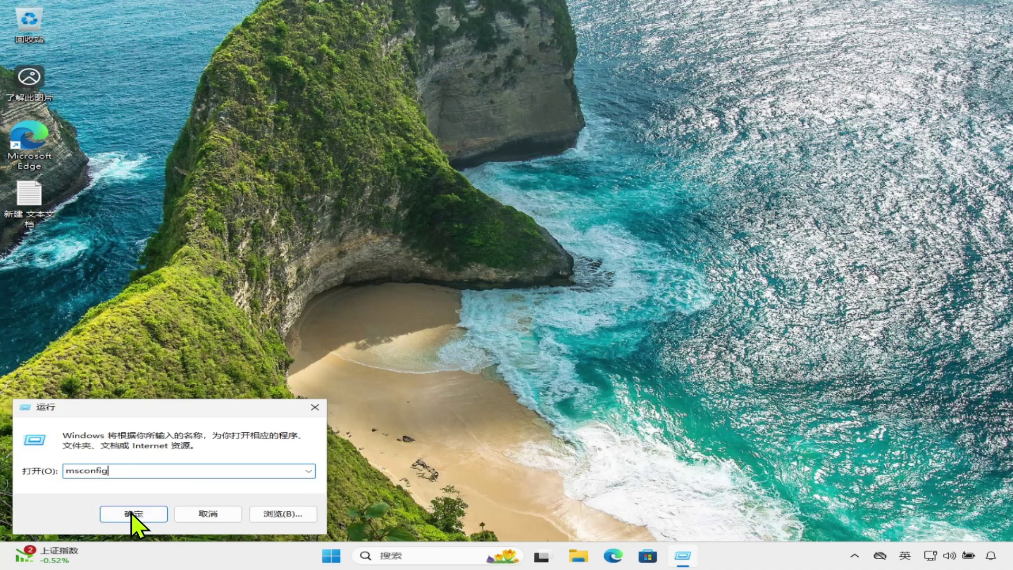
pyautogui.click(134, 514)
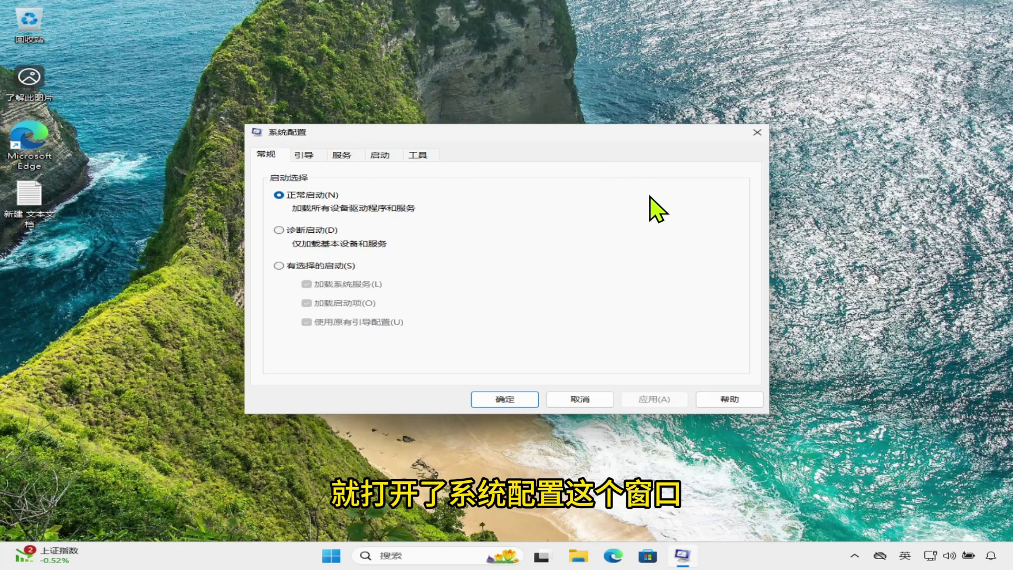
# - Enable safe boot (安全引导) with the minimal (最小) option, apply it, and restart the computer
pyautogui.click(308, 159)
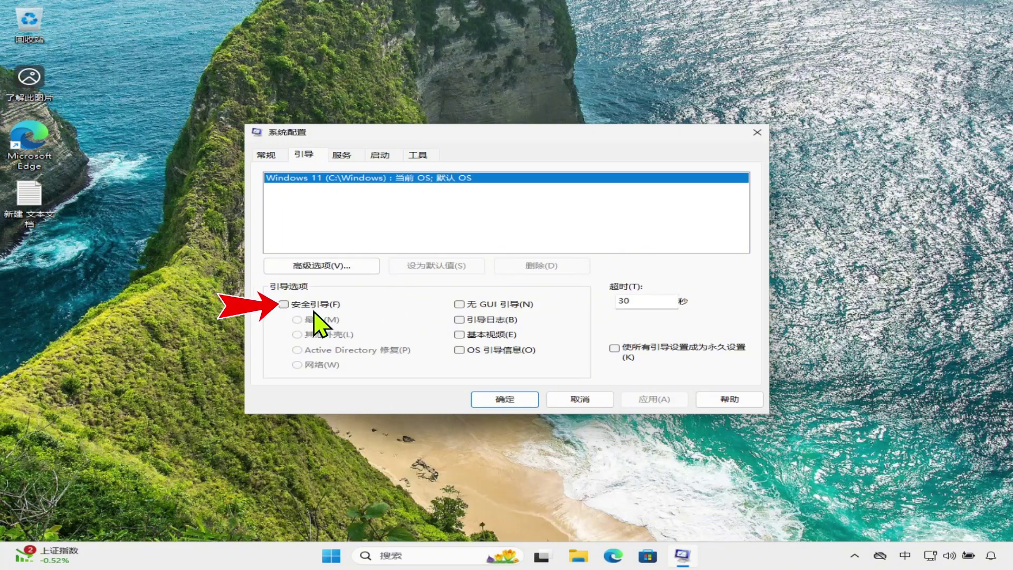
pyautogui.click(283, 304)
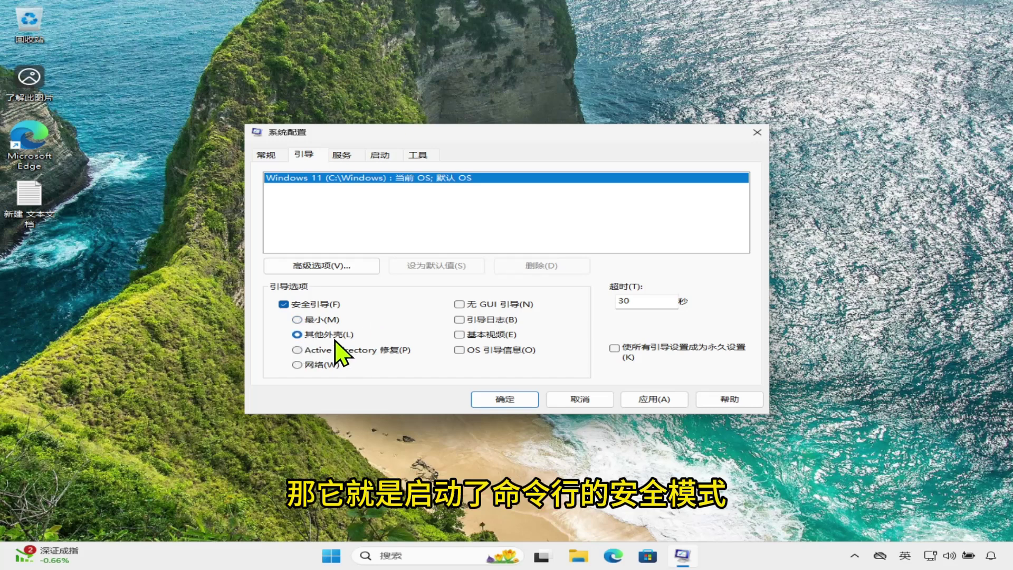
pyautogui.click(297, 365)
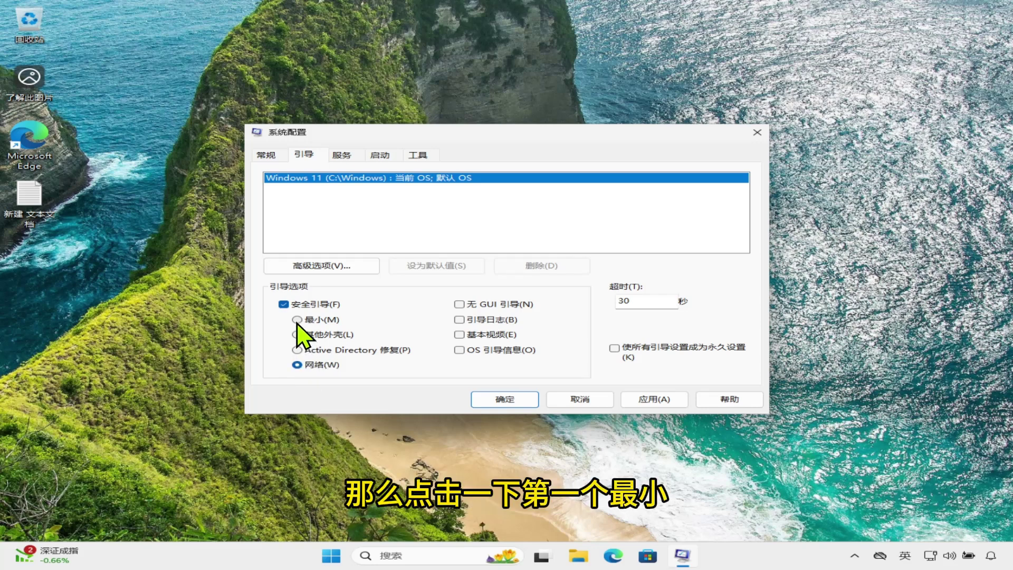
pyautogui.click(652, 403)
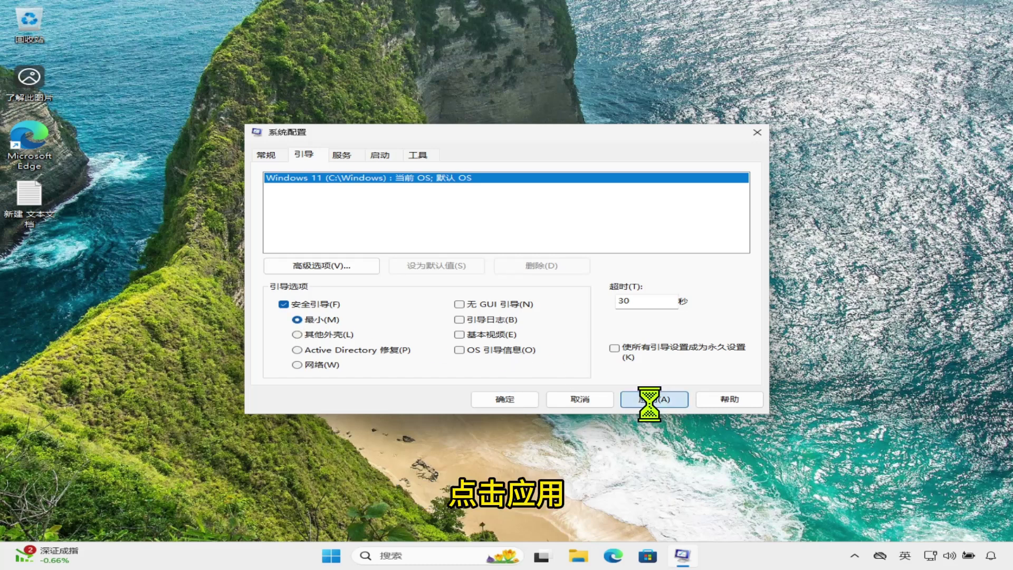
pyautogui.click(497, 400)
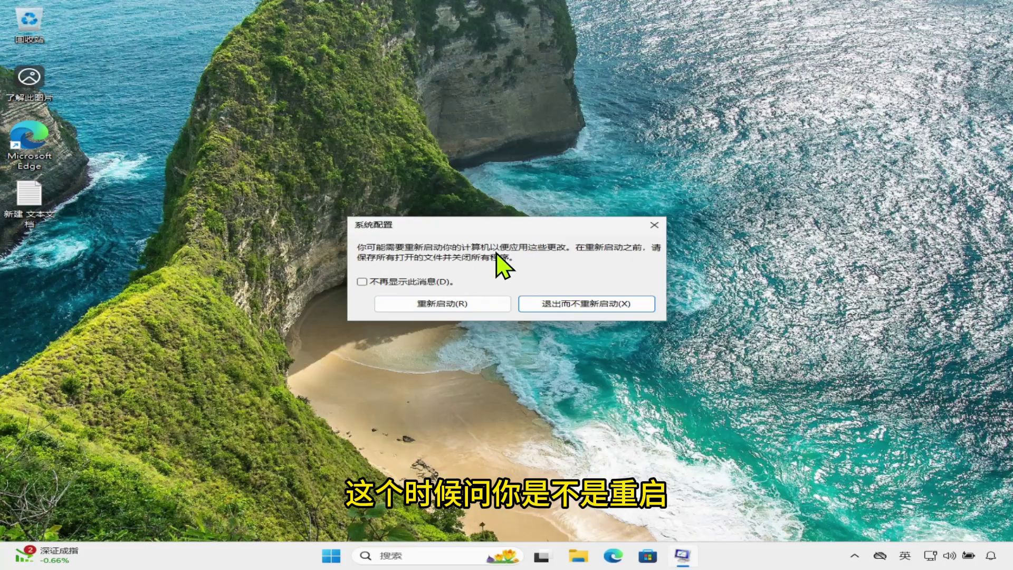
pyautogui.click(444, 305)
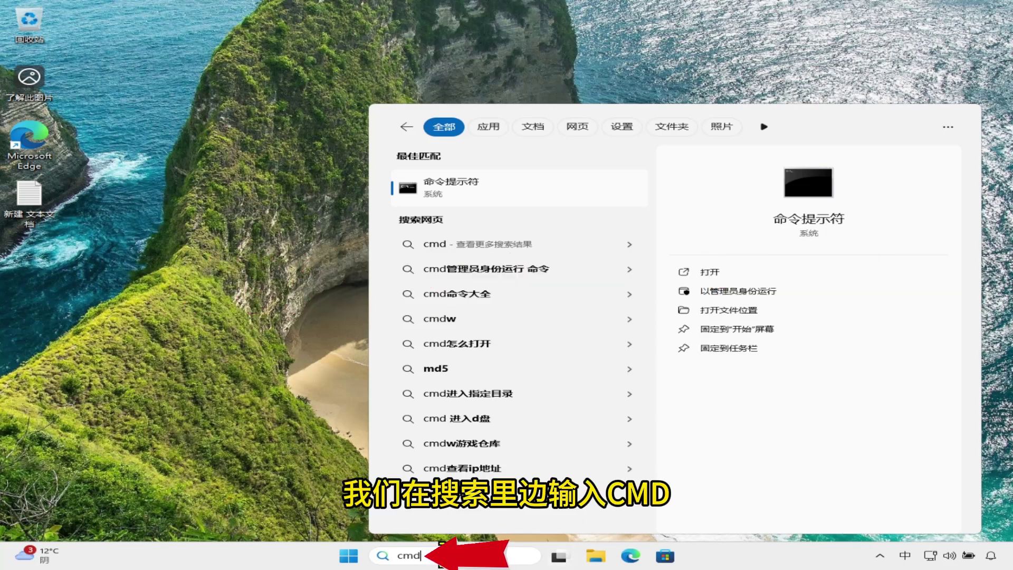
# - Open Command Prompt as administrator from the cmd search result and run bcdedit
pyautogui.rightClick(515, 186)
pyautogui.click(575, 195)
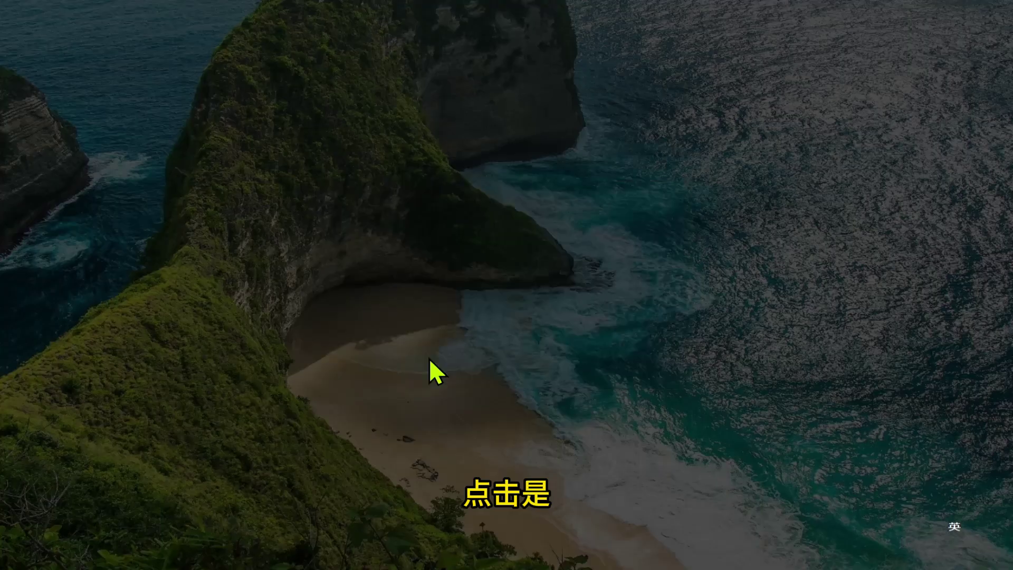
pyautogui.click(429, 358)
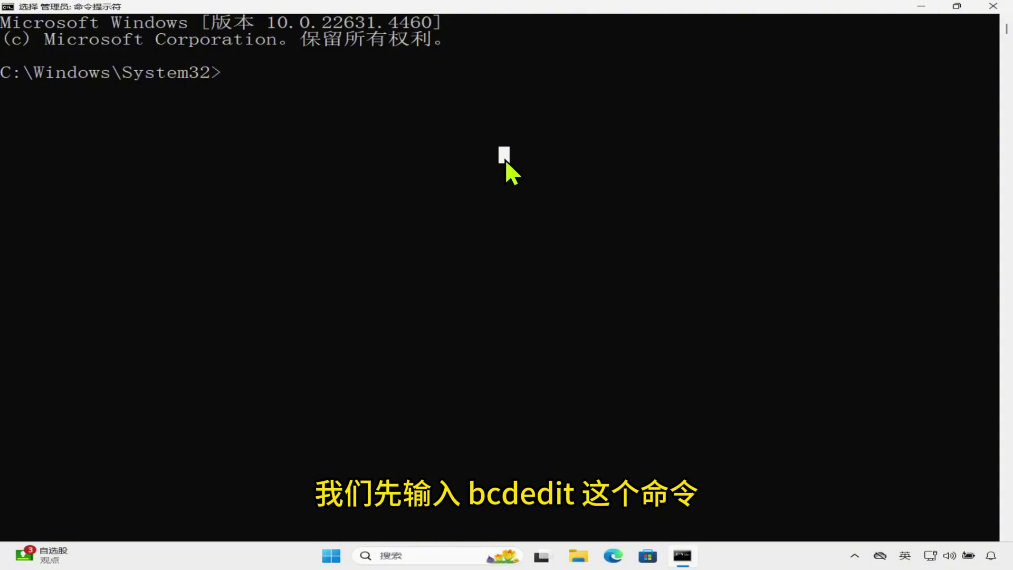
pyautogui.write('bcdedit')
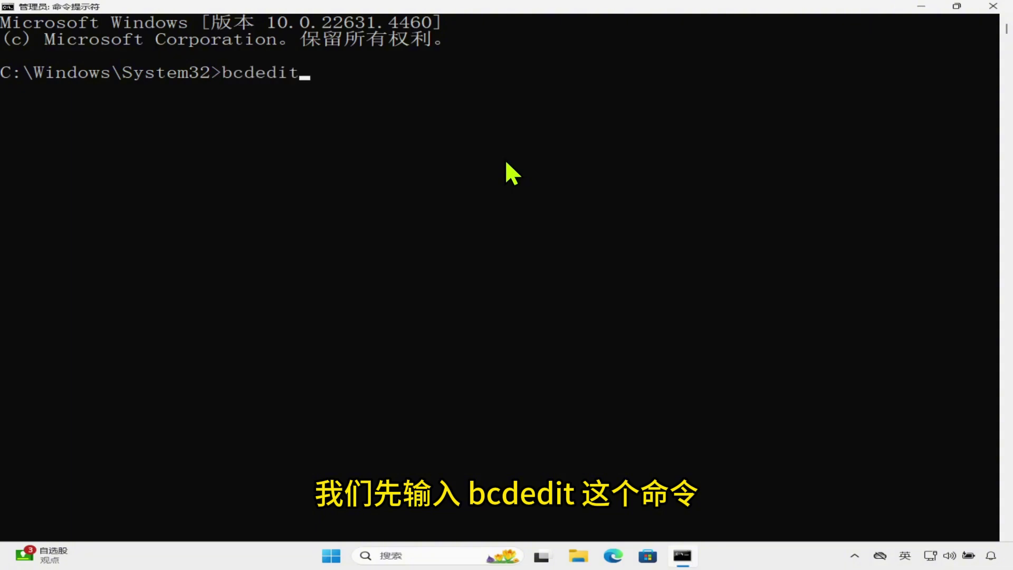
pyautogui.press('Return')
# - Examine the boot manager and boot loader entries in the bcdedit output, especially the default value and the loader's identifier
pyautogui.scroll(3, 572, 181)
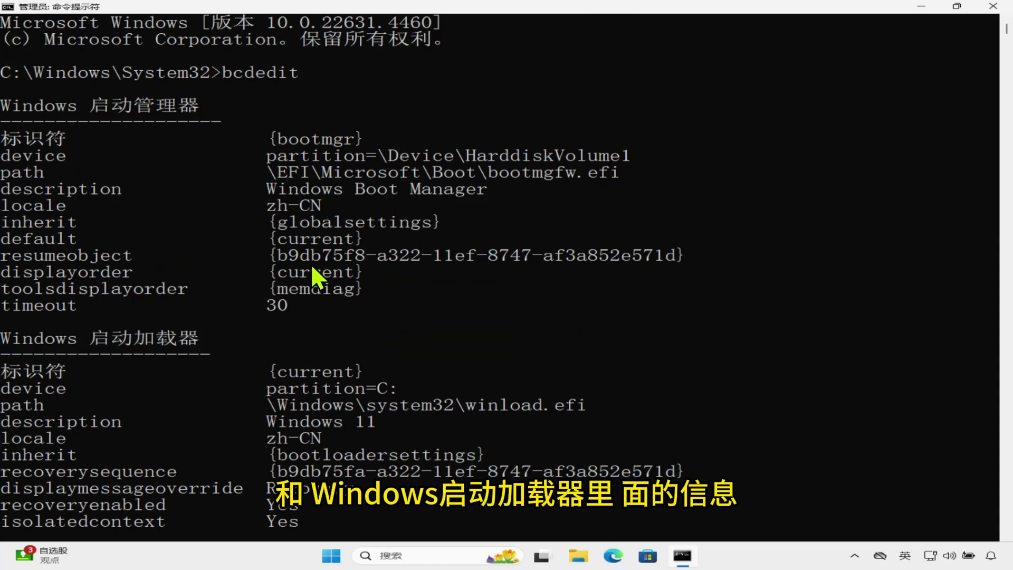
pyautogui.click(336, 358)
pyautogui.scroll(-1, 272, 289)
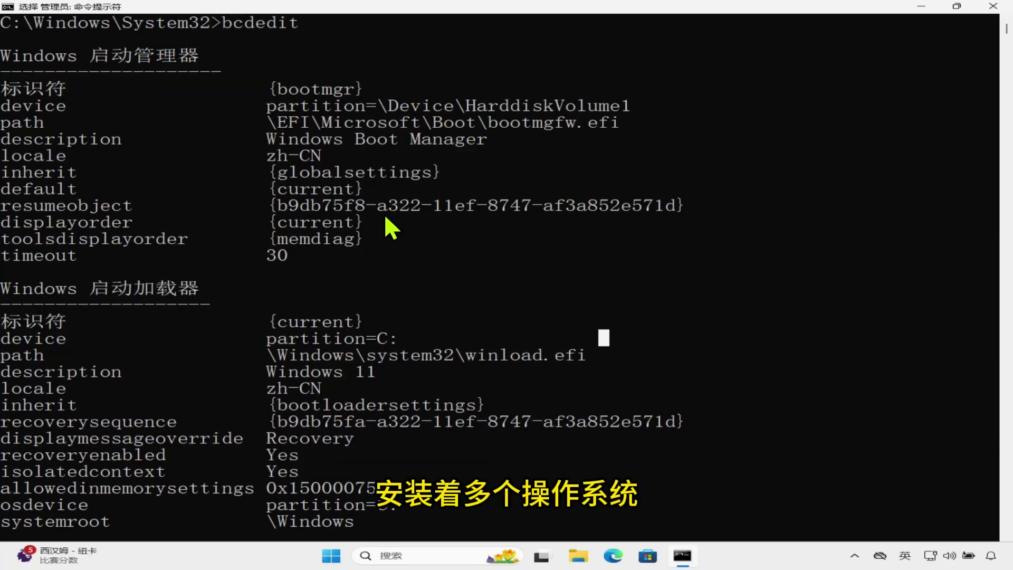
pyautogui.scroll(-1, 365, 226)
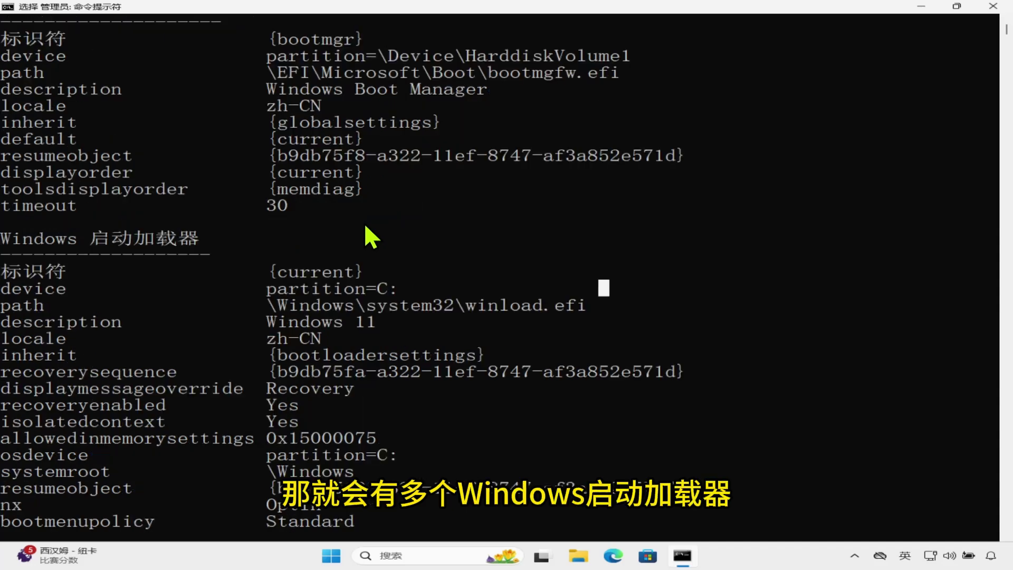
pyautogui.scroll(-1, 364, 264)
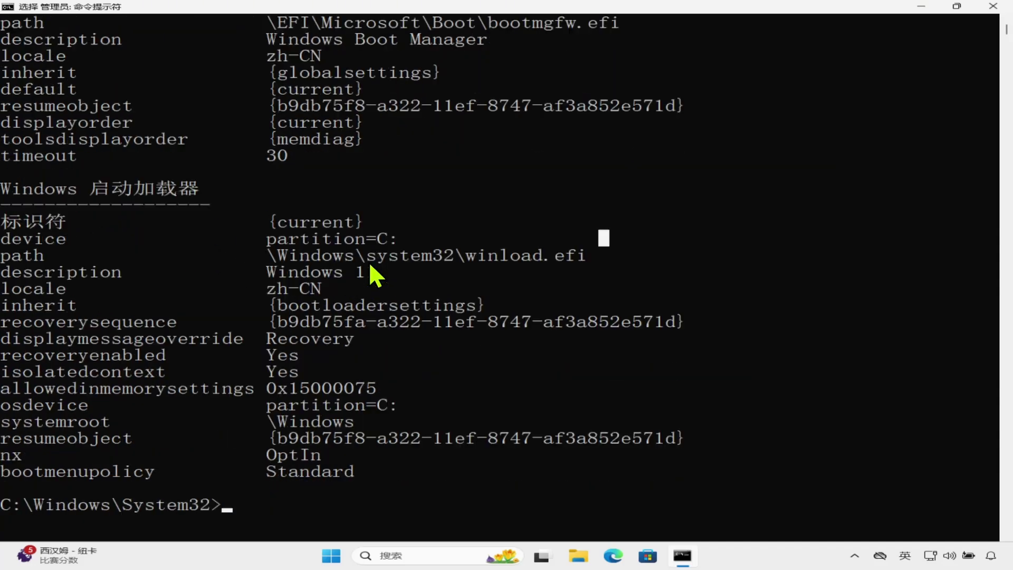
pyautogui.scroll(1, 368, 258)
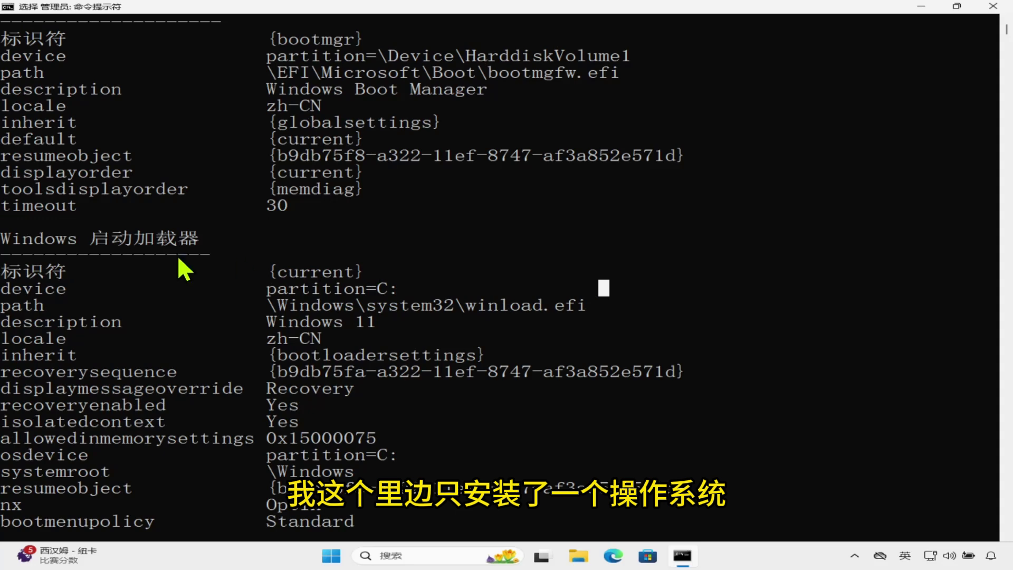
pyautogui.scroll(2, 280, 264)
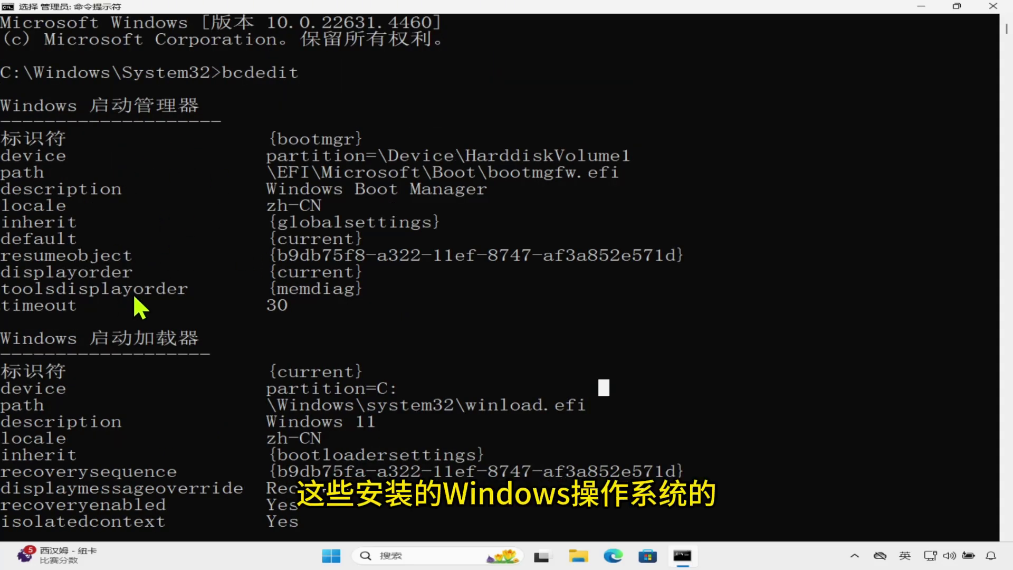
pyautogui.scroll(-2, 145, 295)
pyautogui.scroll(1, 153, 295)
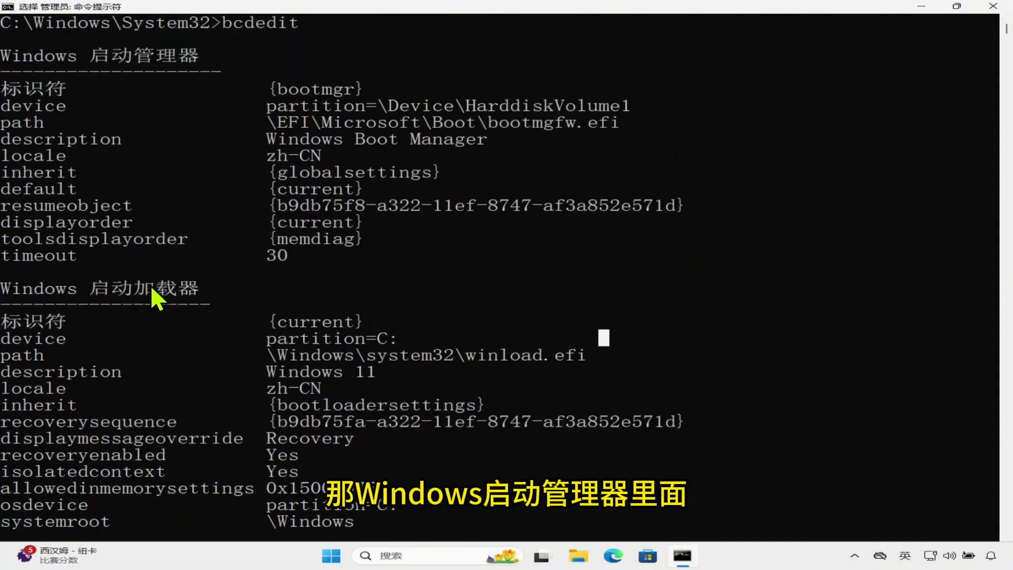
pyautogui.moveTo(6, 191); pyautogui.dragTo(283, 191)
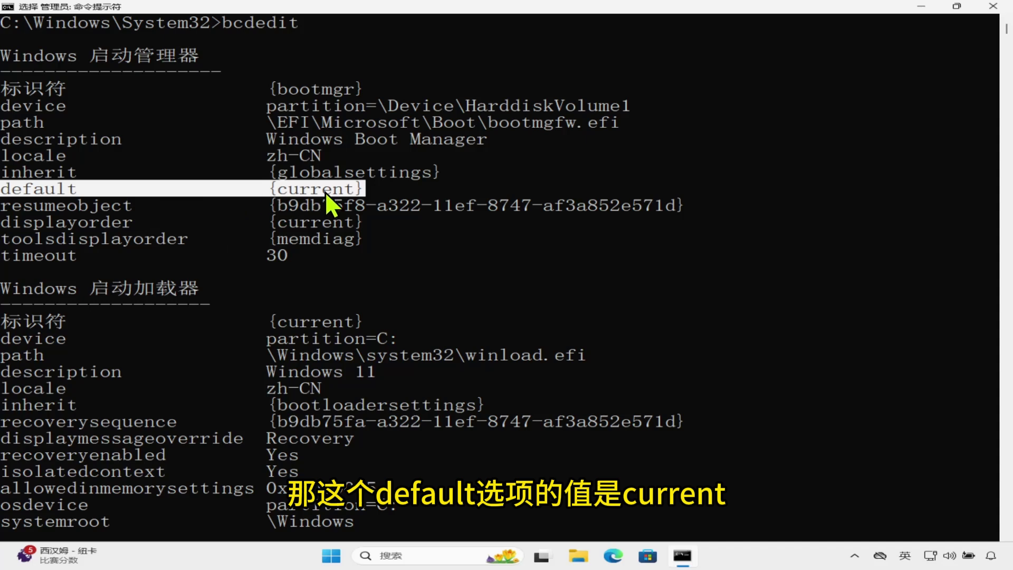
pyautogui.moveTo(2, 322); pyautogui.dragTo(374, 320)
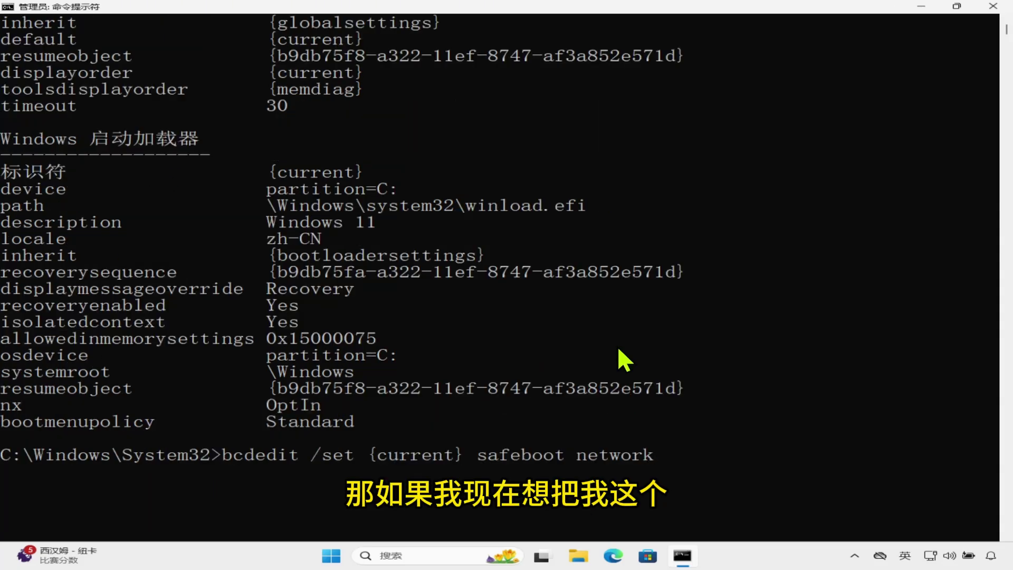
# - Compare the boot loader's identifier with the one used in the command bcdedit /set {current} safeboot network
pyautogui.click(264, 172)
pyautogui.moveTo(269, 172); pyautogui.dragTo(385, 172)
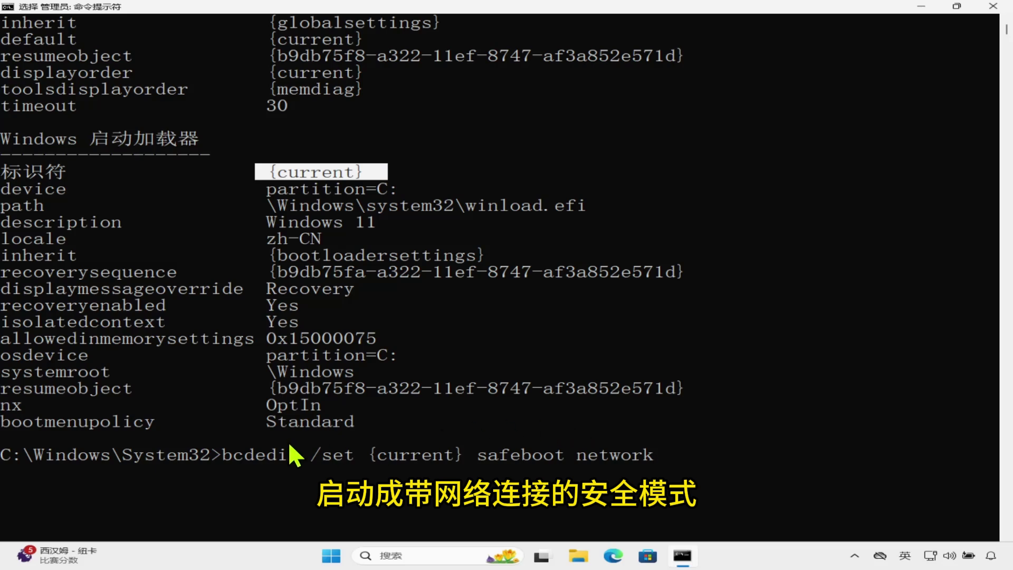
pyautogui.moveTo(223, 457); pyautogui.dragTo(628, 453)
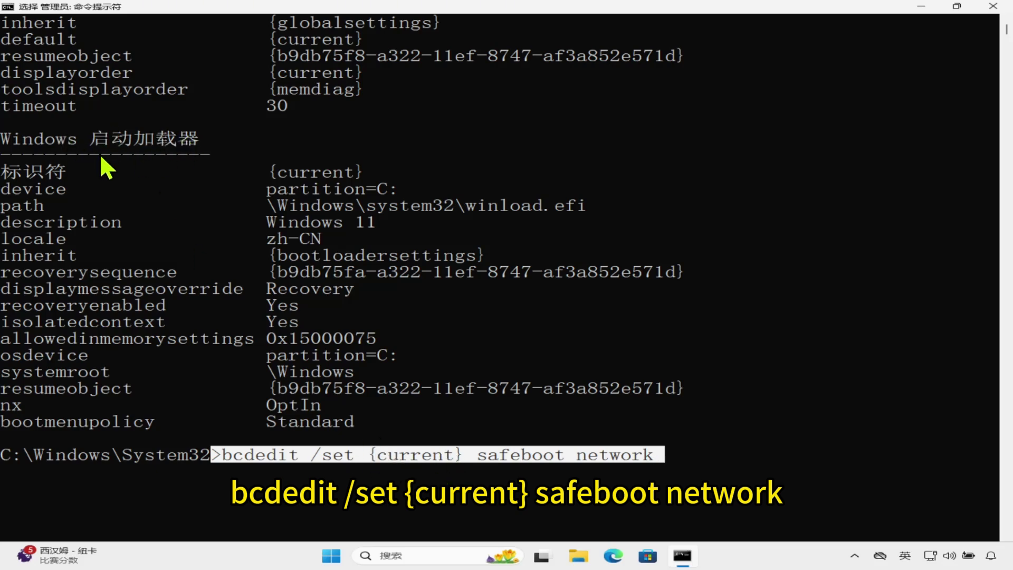
pyautogui.click(525, 455)
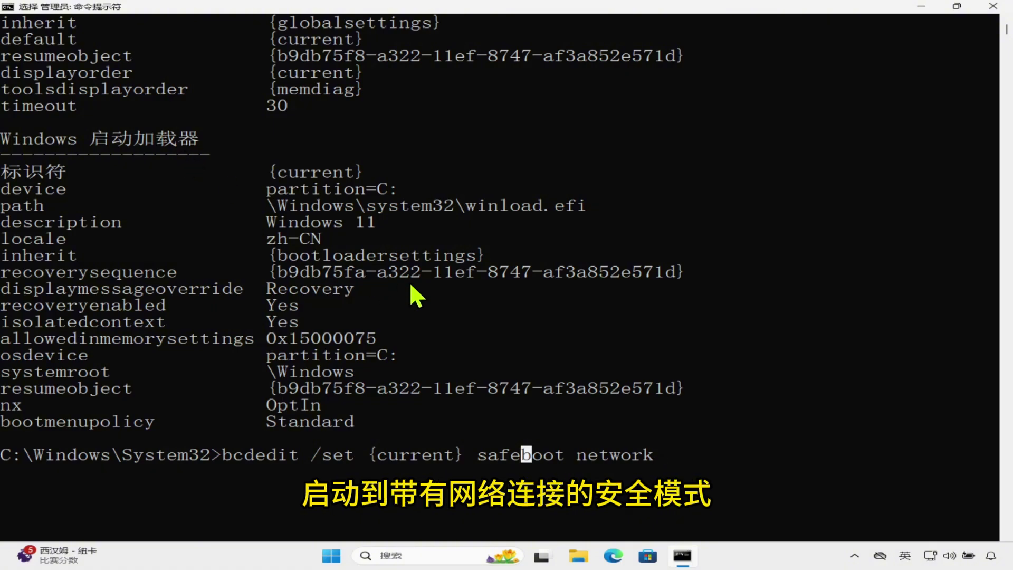
pyautogui.click(504, 321)
pyautogui.click(548, 371)
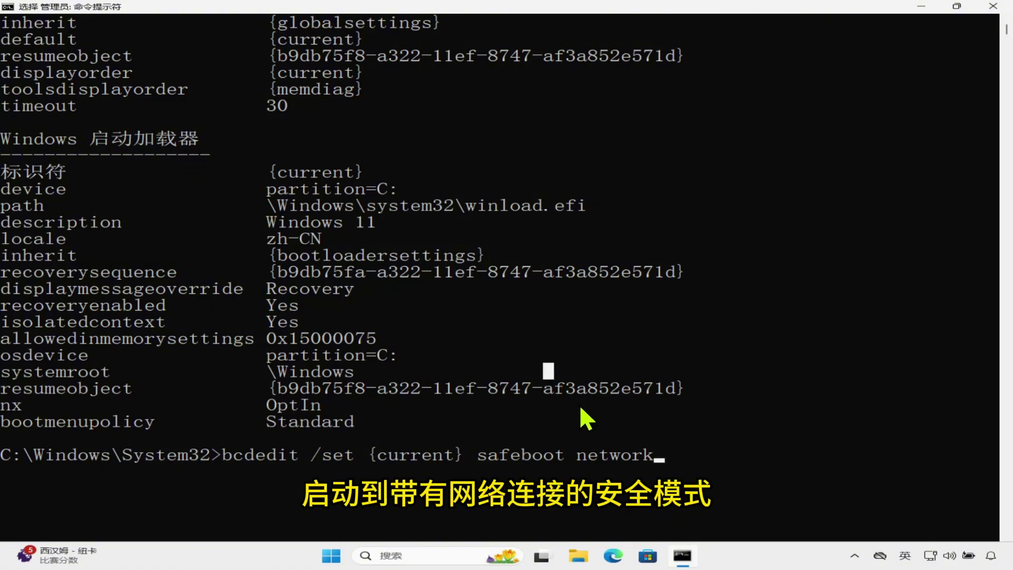